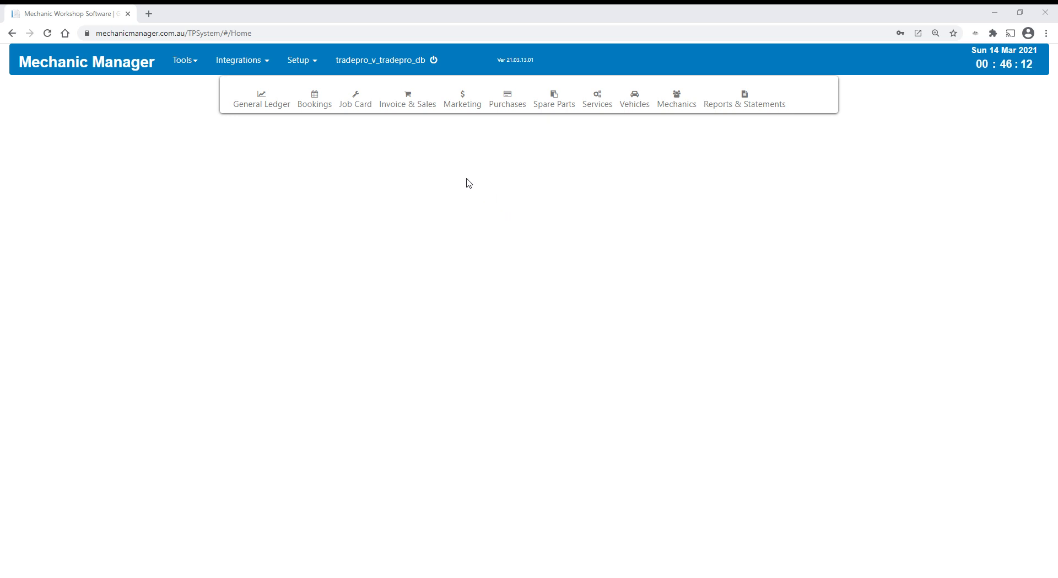
- Open a new invoice form from the invoice and sales area
{"action": "left_click", "coordinate": [425, 102]}
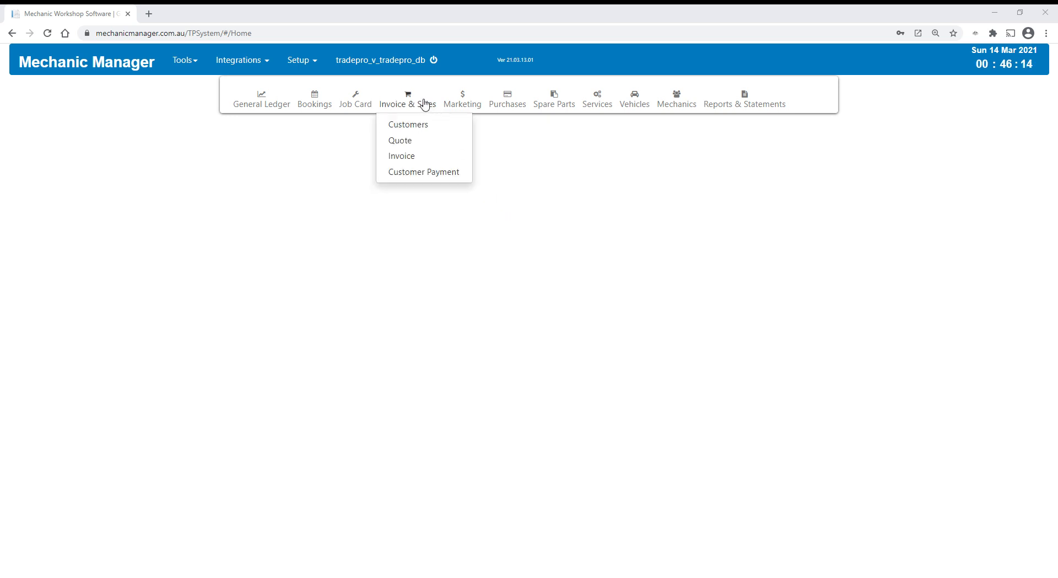
{"action": "left_click", "coordinate": [407, 158]}
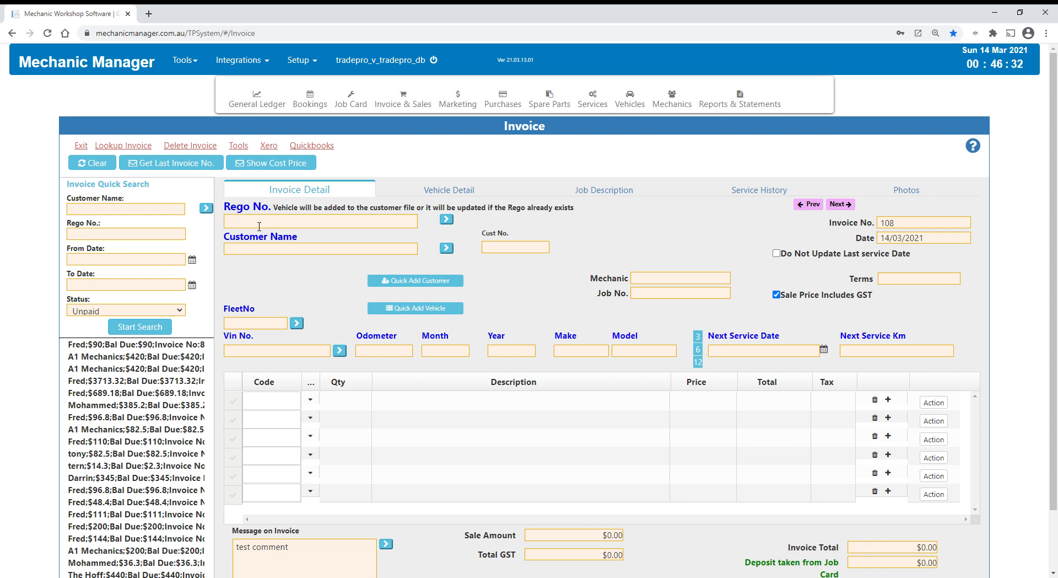
{"action": "left_click", "coordinate": [259, 226]}
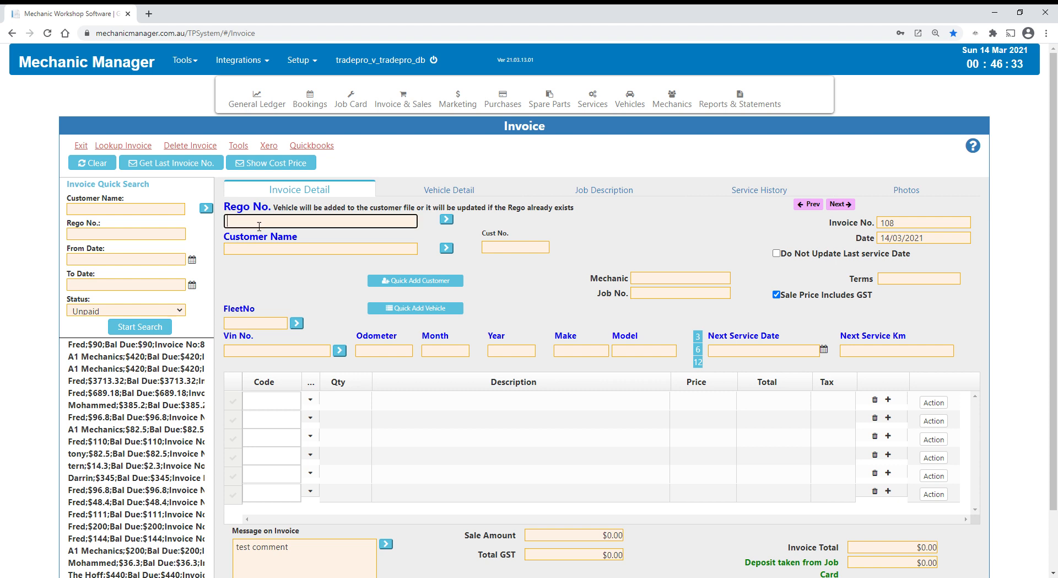
{"action": "left_click", "coordinate": [273, 352]}
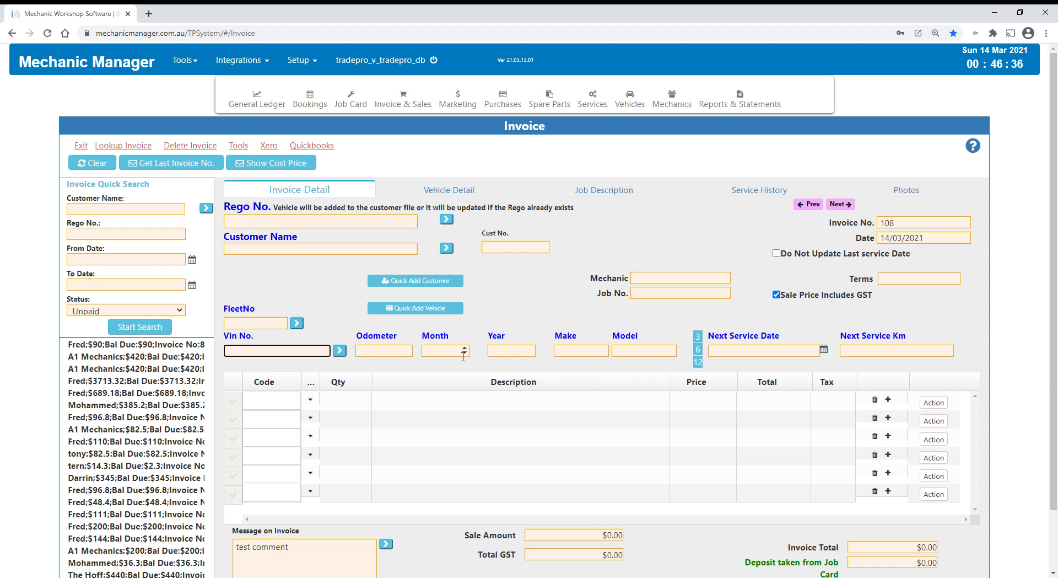
{"action": "left_click", "coordinate": [504, 353]}
{"action": "left_click", "coordinate": [581, 356]}
{"action": "left_click", "coordinate": [611, 349]}
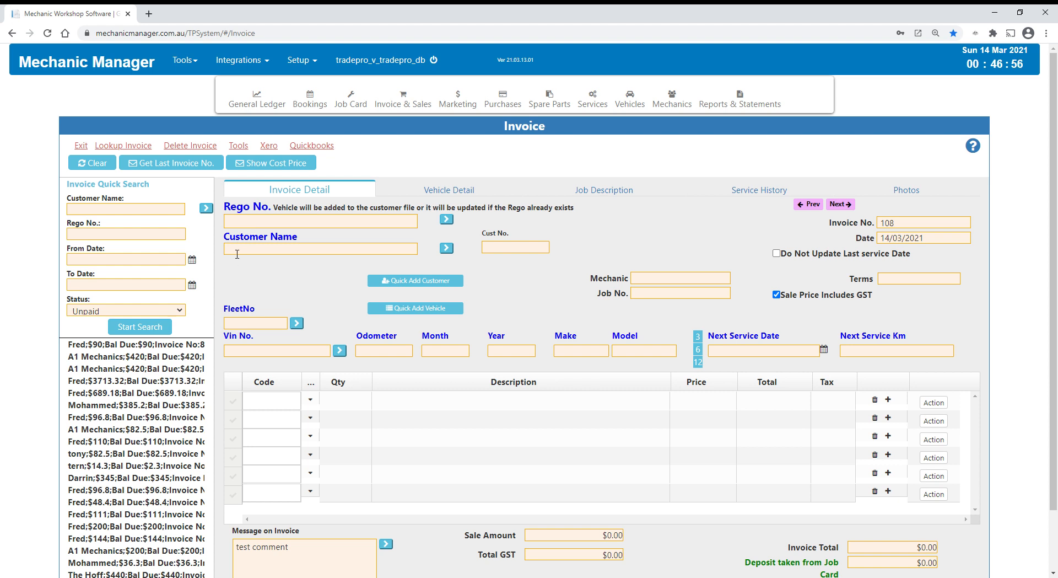
- Search the invoice's vehicle registrations for "a" and select the Ford Forte, ABC-123, to fill in its vehicle and customer details
{"action": "left_click", "coordinate": [240, 224]}
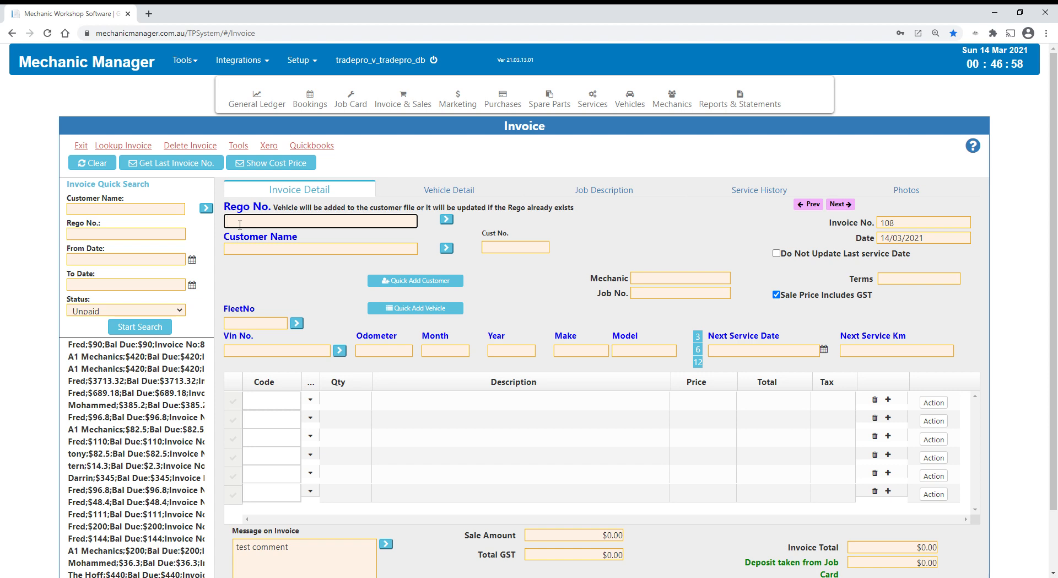
{"action": "type", "text": "a"}
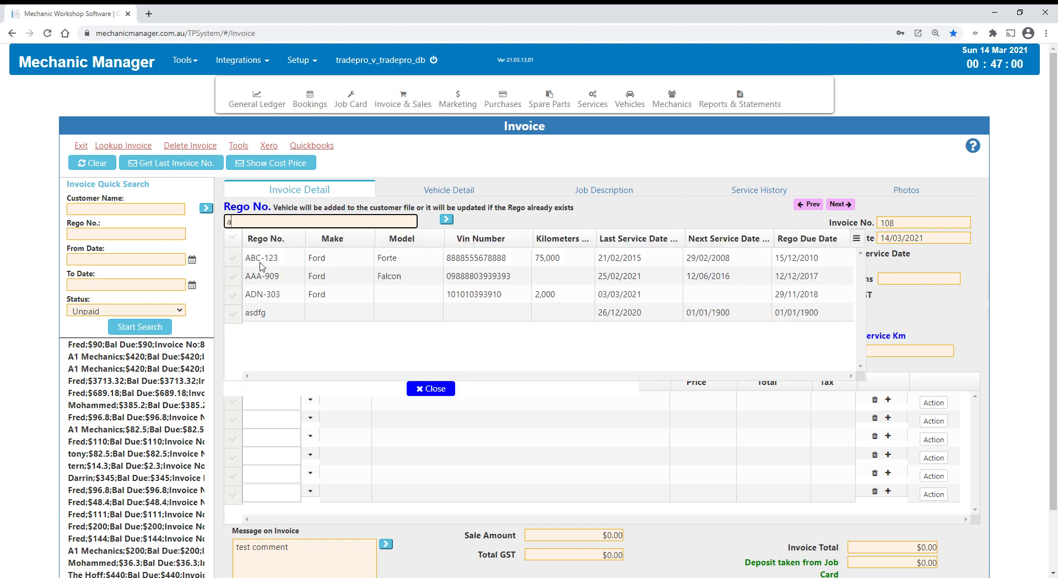
{"action": "left_click", "coordinate": [255, 261]}
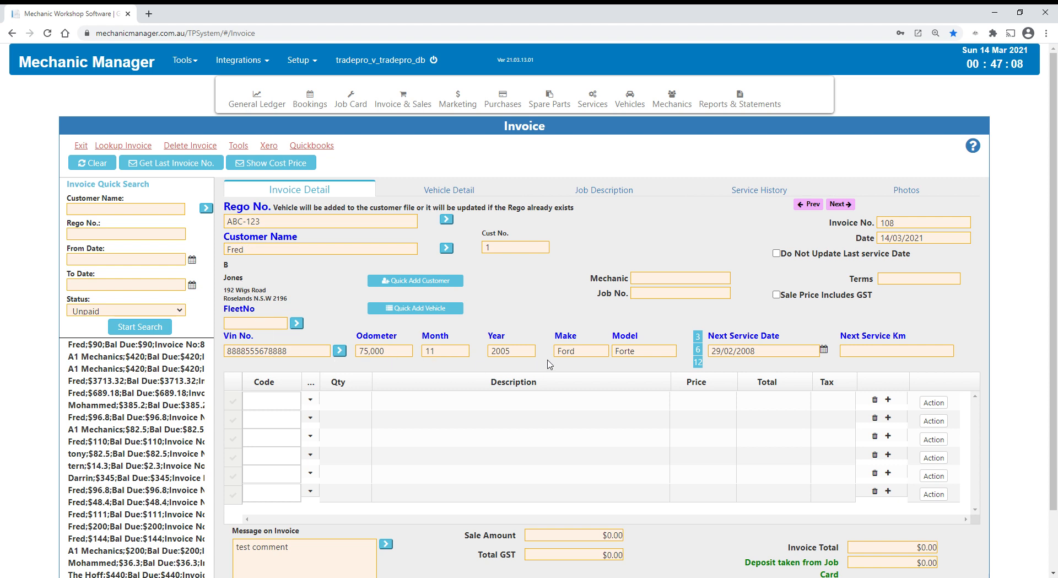
- Apply the 12-month interval to the next service date, and check the calendars of the invoice date and next service date
{"action": "left_click", "coordinate": [698, 362]}
{"action": "left_click", "coordinate": [935, 242]}
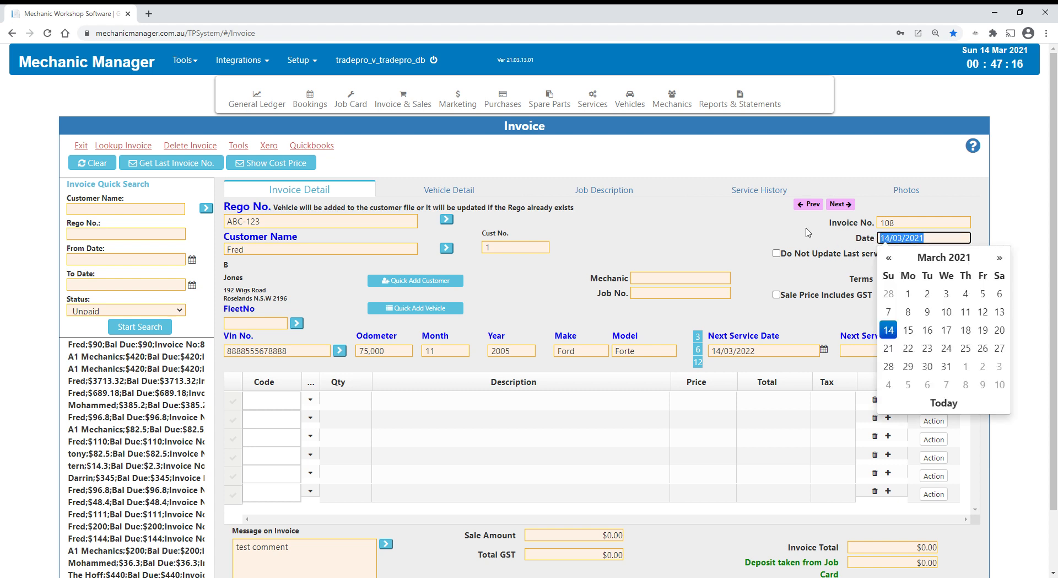
{"action": "left_click", "coordinate": [721, 227]}
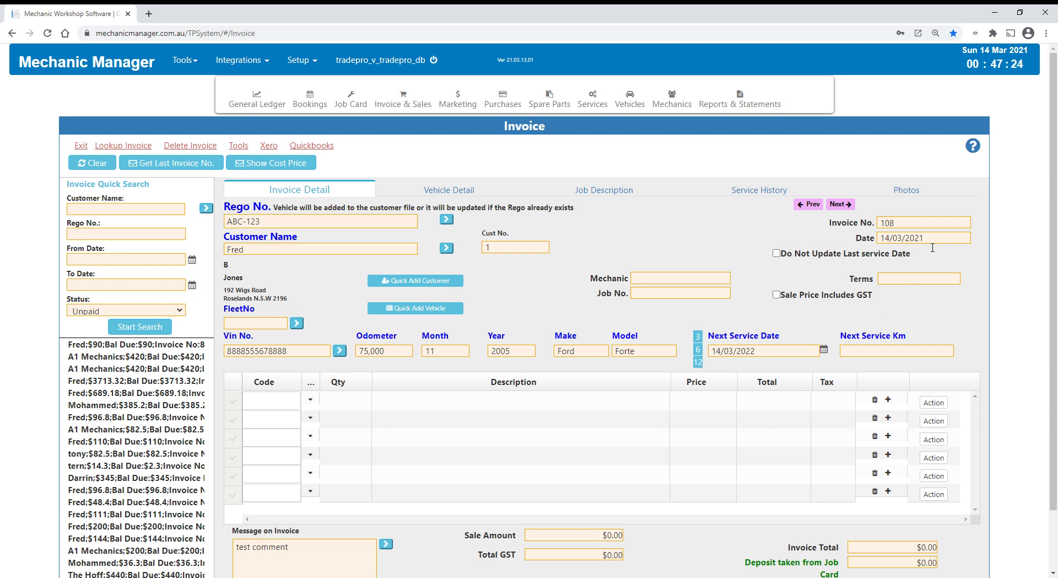
{"action": "left_click", "coordinate": [759, 351]}
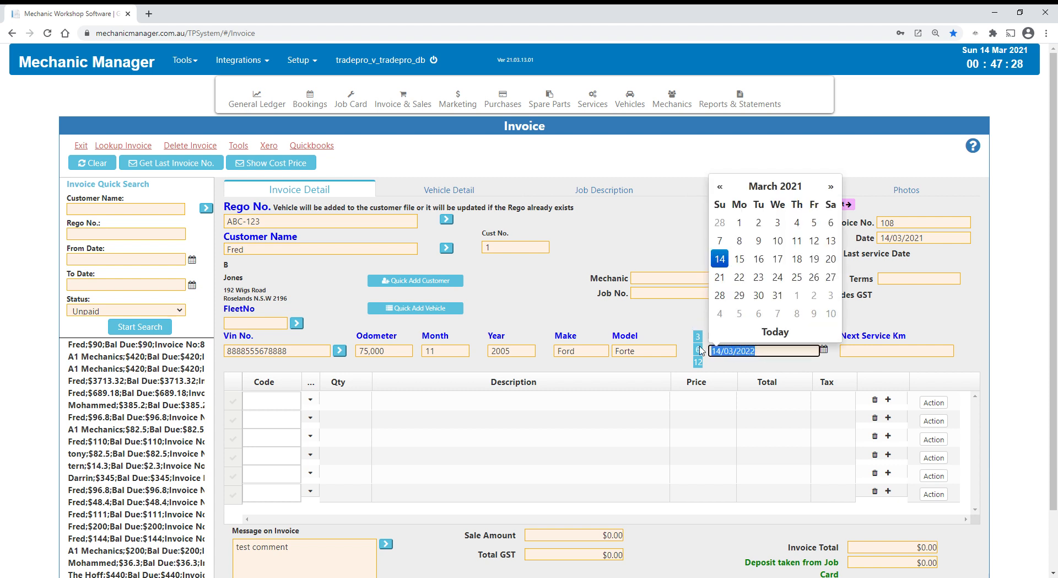
{"action": "left_click", "coordinate": [654, 308]}
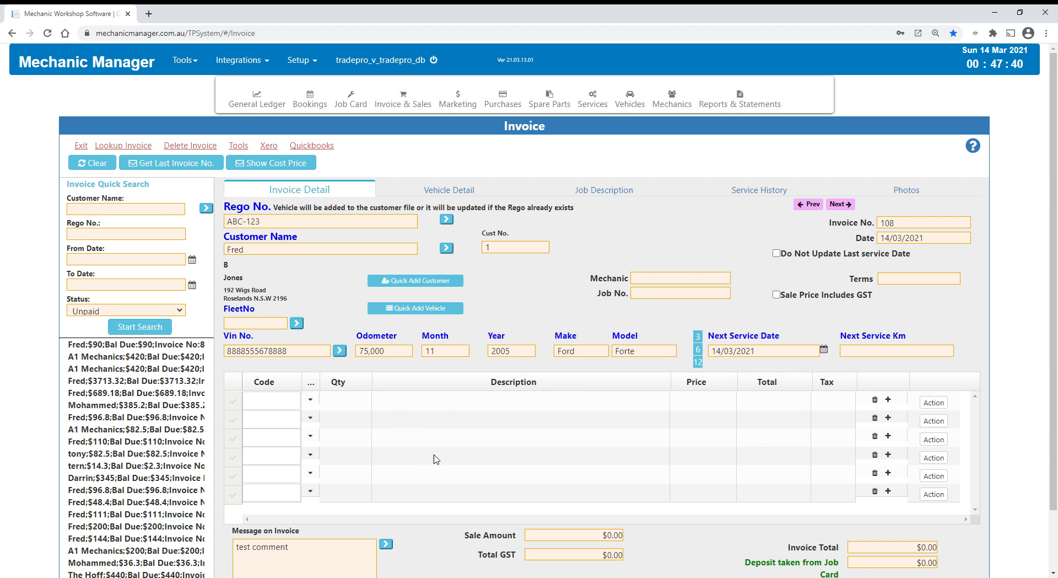
- Add a first line to the invoice with the description "labour" and a quantity of 1
{"action": "left_click", "coordinate": [356, 404]}
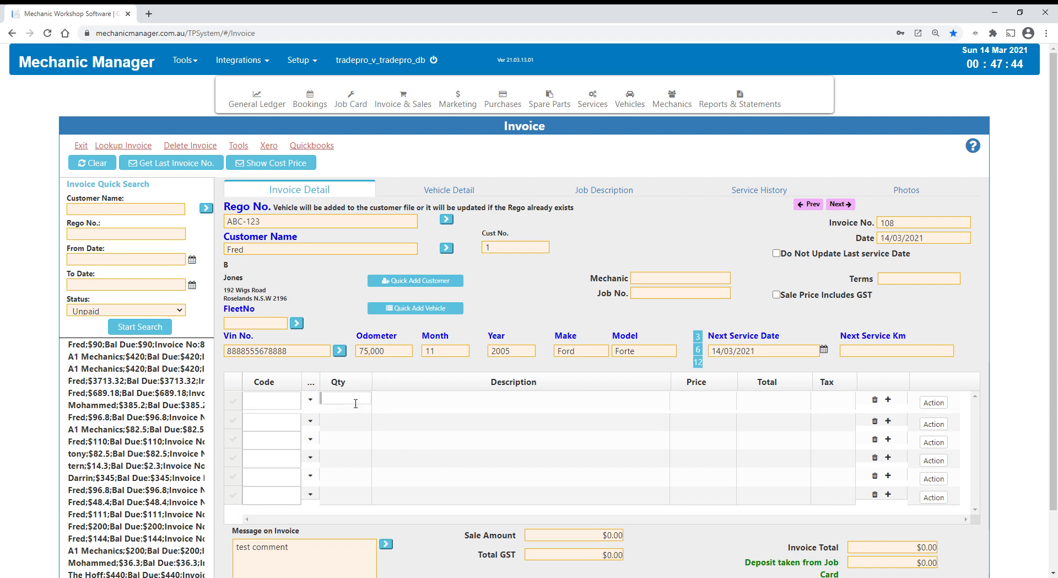
{"action": "left_click", "coordinate": [455, 409]}
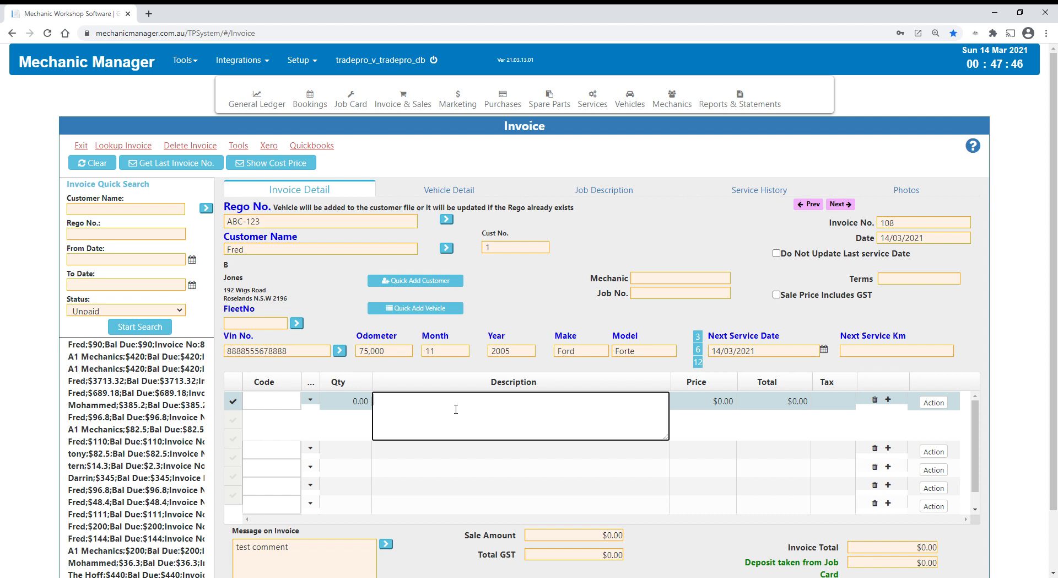
{"action": "type", "text": "logur"}
{"action": "key", "text": "BackSpace"}
{"action": "key", "text": "BackSpace"}
{"action": "key", "text": "BackSpace"}
{"action": "key", "text": "BackSpace"}
{"action": "type", "text": "abour"}
{"action": "left_click", "coordinate": [363, 405]}
{"action": "type", "text": "1"}
- Set the labour line's price to $100
{"action": "left_click", "coordinate": [735, 408]}
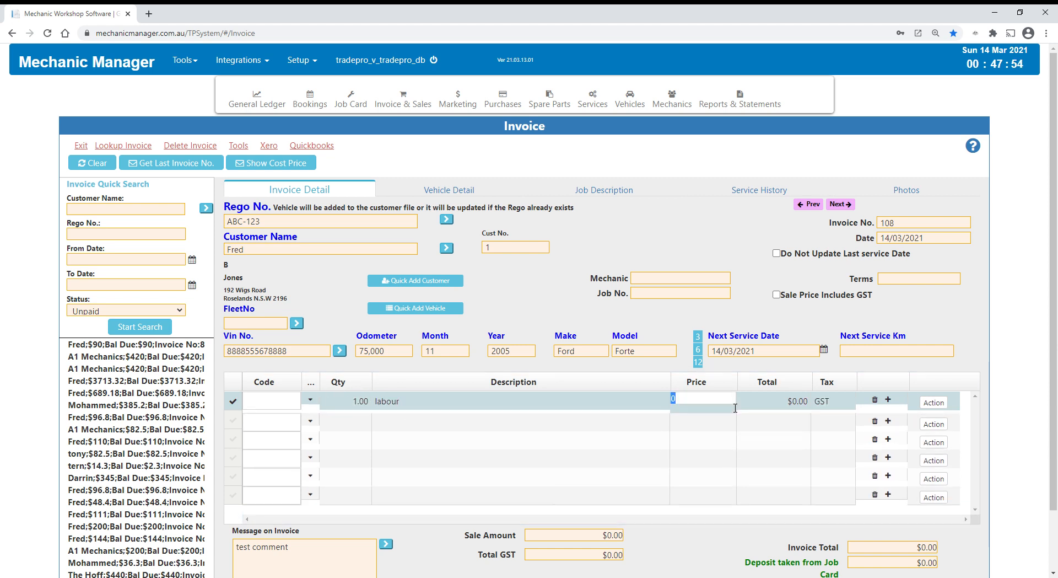
{"action": "type", "text": "100"}
{"action": "key", "text": "Return"}
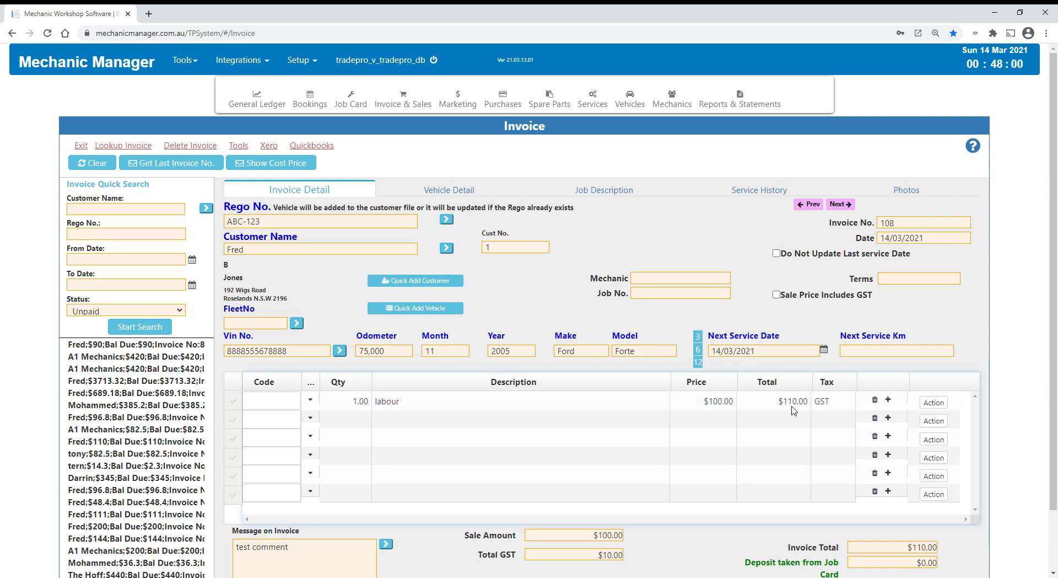
- Make the sale price include GST and add part A360, the panel air filter, as the invoice's second line
{"action": "left_click", "coordinate": [777, 295]}
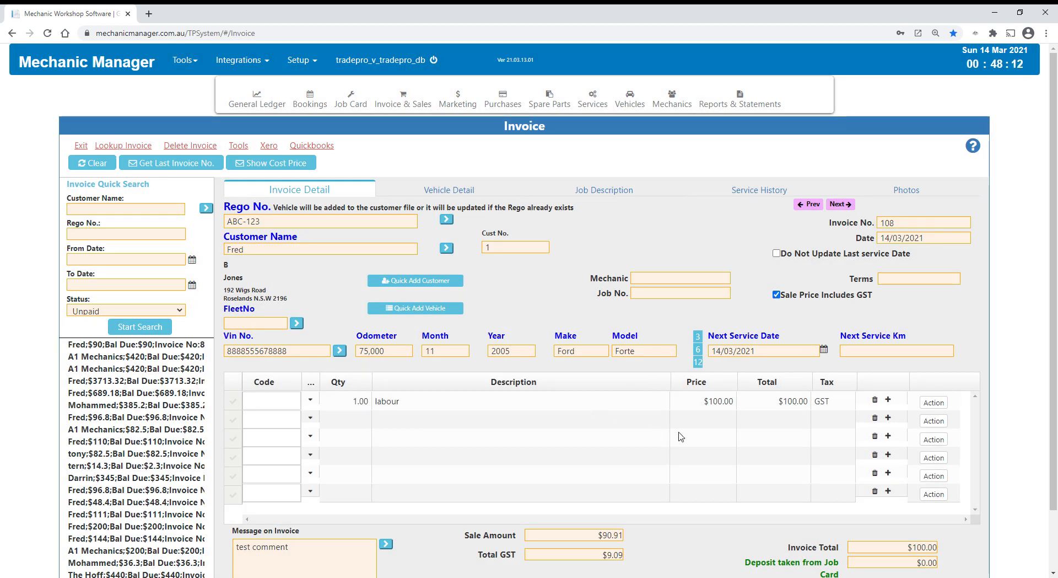
{"action": "left_click", "coordinate": [273, 418]}
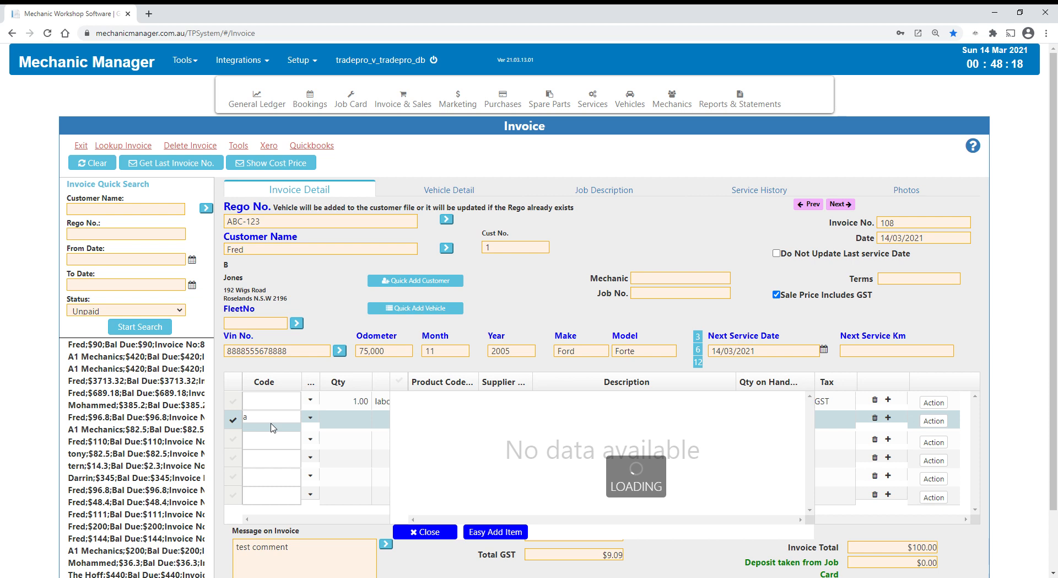
{"action": "left_click", "coordinate": [430, 438]}
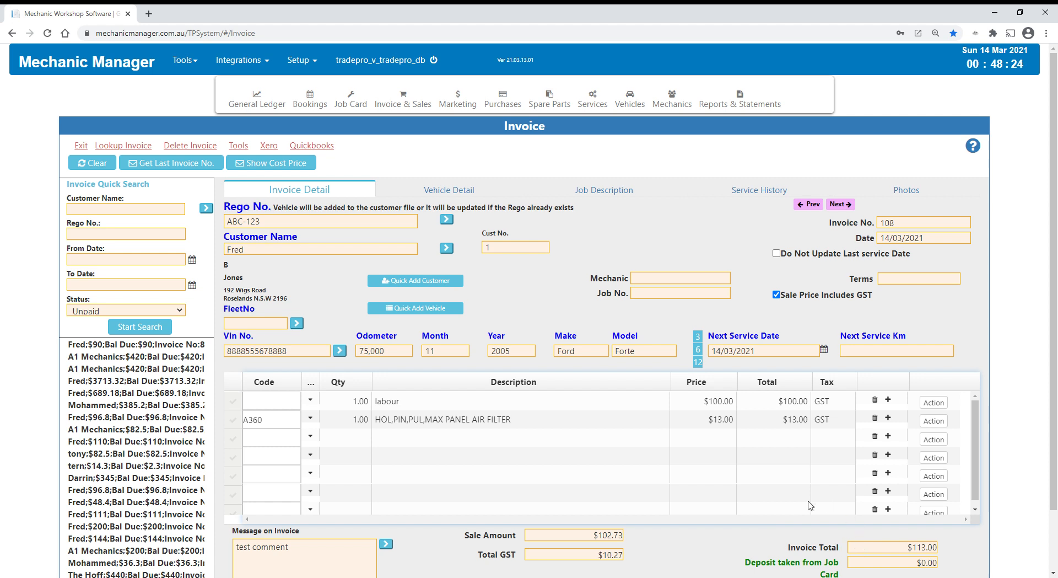
- Start the invoice payment, allocate the full $113.00 to Mastercard, and close the payment window without saving
{"action": "scroll", "coordinate": [979, 543], "scroll_direction": "down", "scroll_amount": 2}
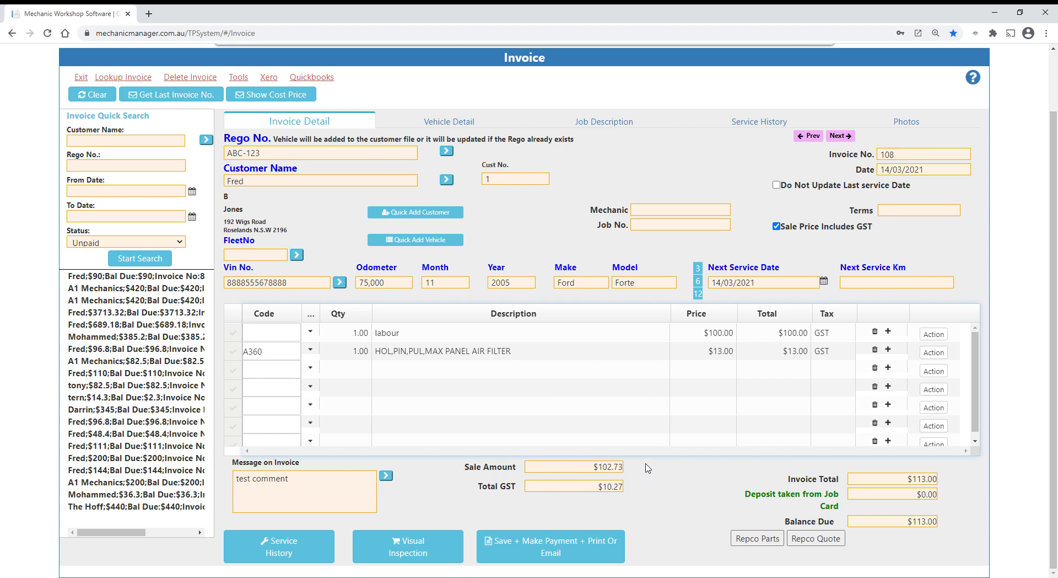
{"action": "scroll", "coordinate": [648, 468], "scroll_direction": "up", "scroll_amount": 2}
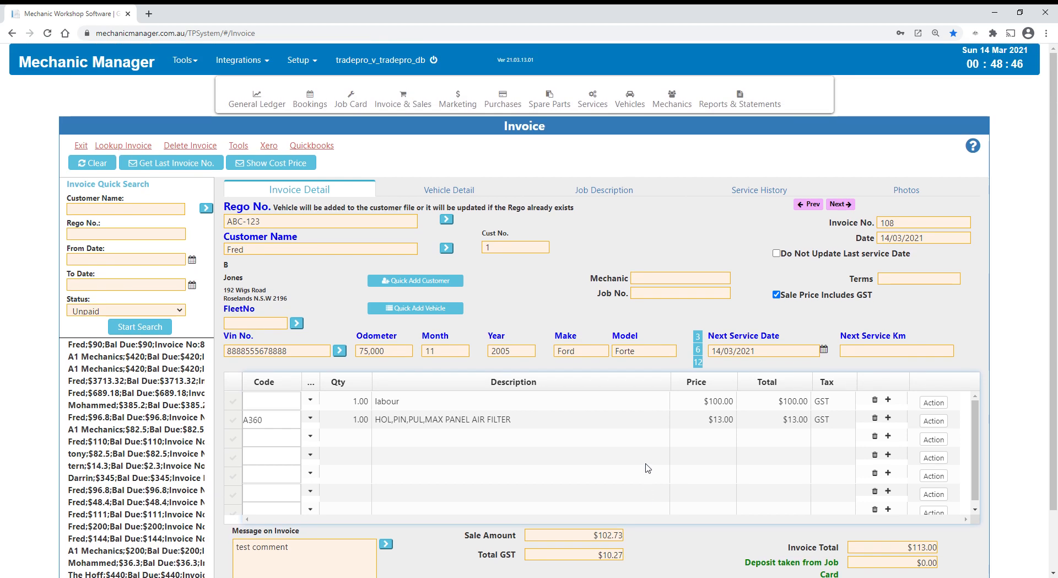
{"action": "scroll", "coordinate": [700, 543], "scroll_direction": "down", "scroll_amount": 1}
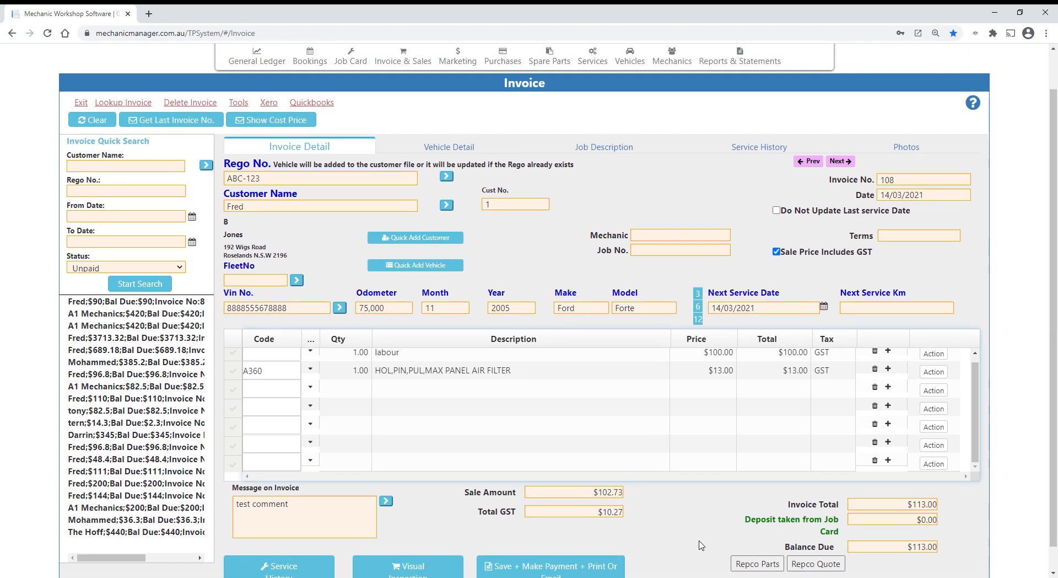
{"action": "scroll", "coordinate": [702, 544], "scroll_direction": "up", "scroll_amount": 1}
{"action": "scroll", "coordinate": [700, 545], "scroll_direction": "down", "scroll_amount": 2}
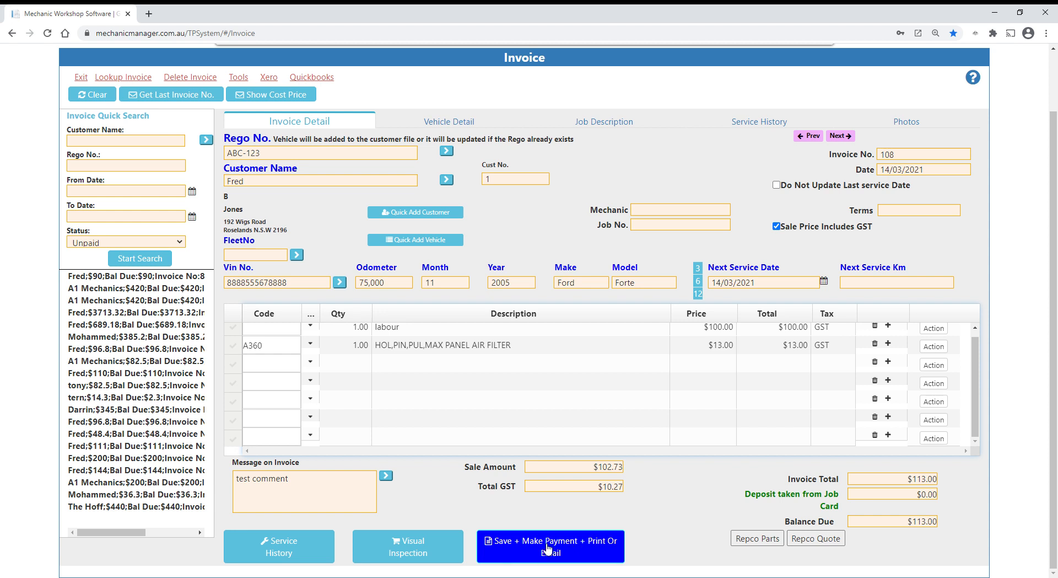
{"action": "left_click", "coordinate": [515, 558]}
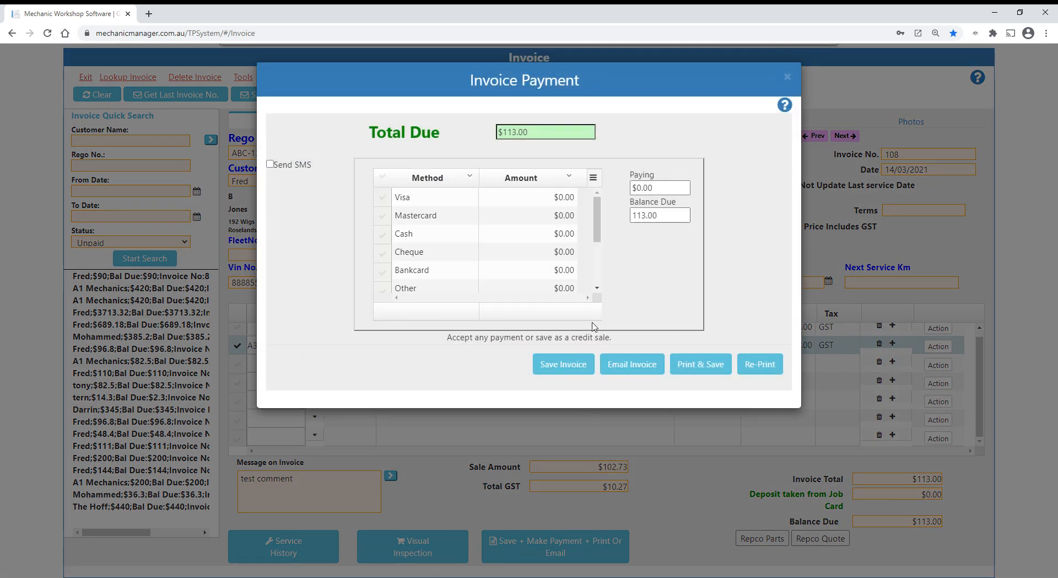
{"action": "left_click", "coordinate": [539, 217]}
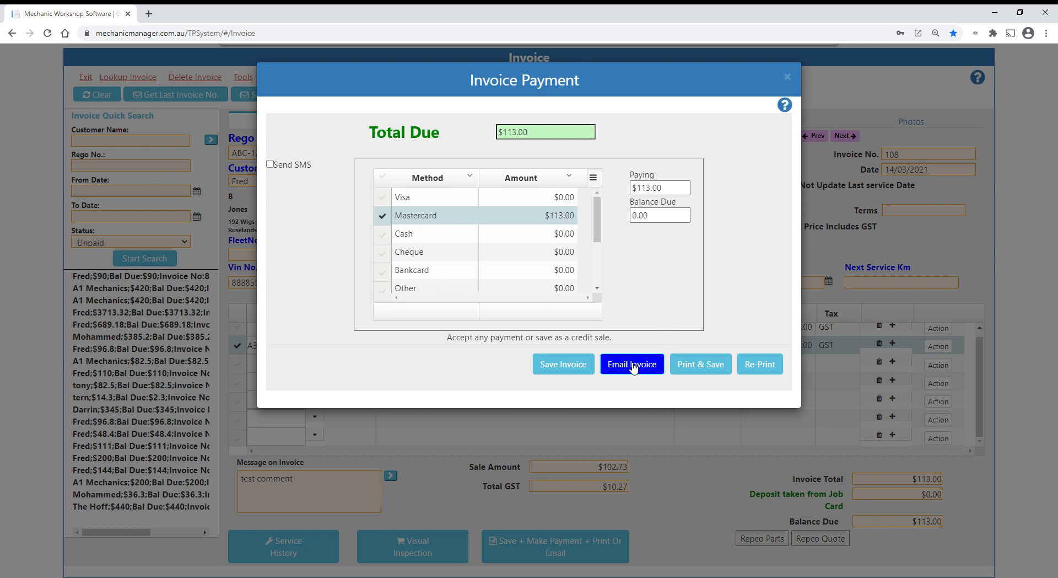
{"action": "left_click", "coordinate": [788, 77]}
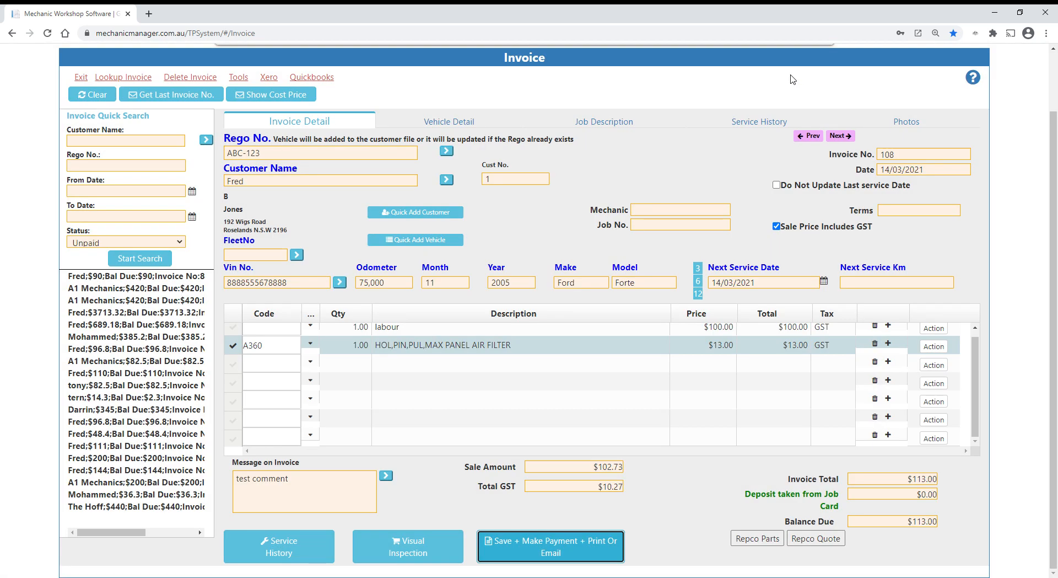
- Review the service history for vehicle ABC-123 and open the first past invoice listed there
{"action": "left_click", "coordinate": [287, 544]}
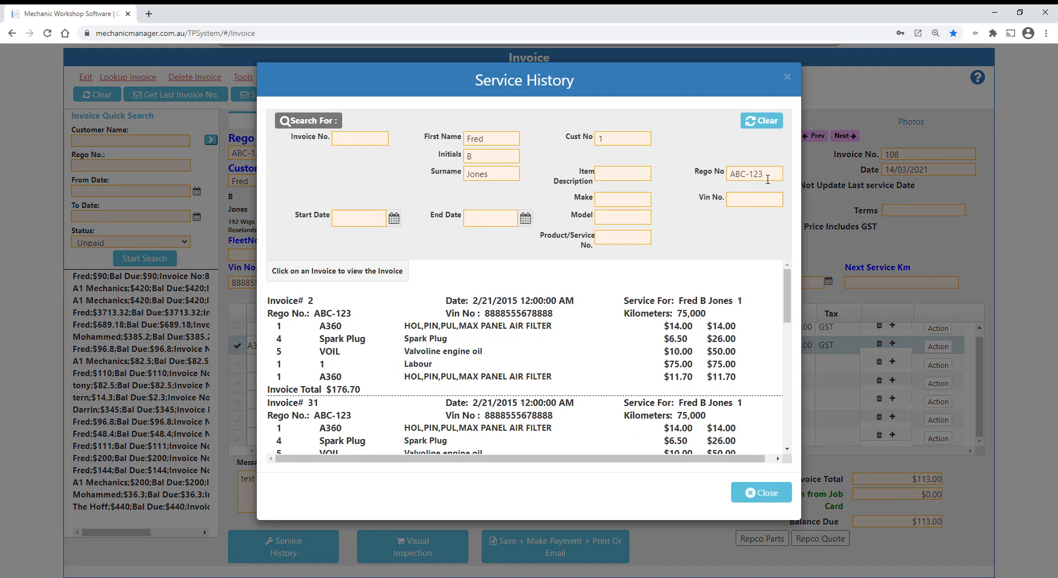
{"action": "scroll", "coordinate": [519, 368], "scroll_direction": "down", "scroll_amount": 10}
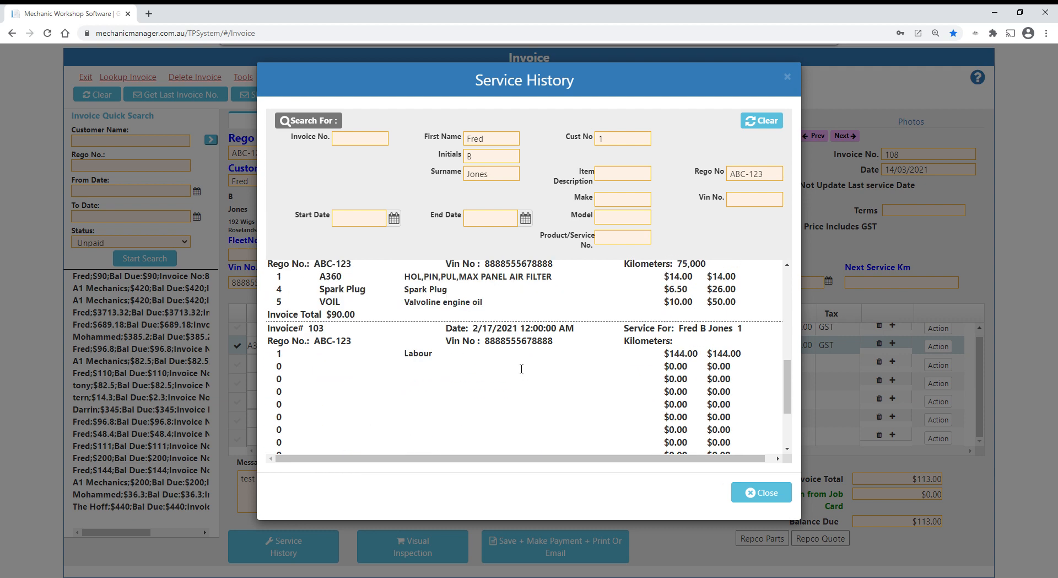
{"action": "scroll", "coordinate": [518, 368], "scroll_direction": "up", "scroll_amount": 10}
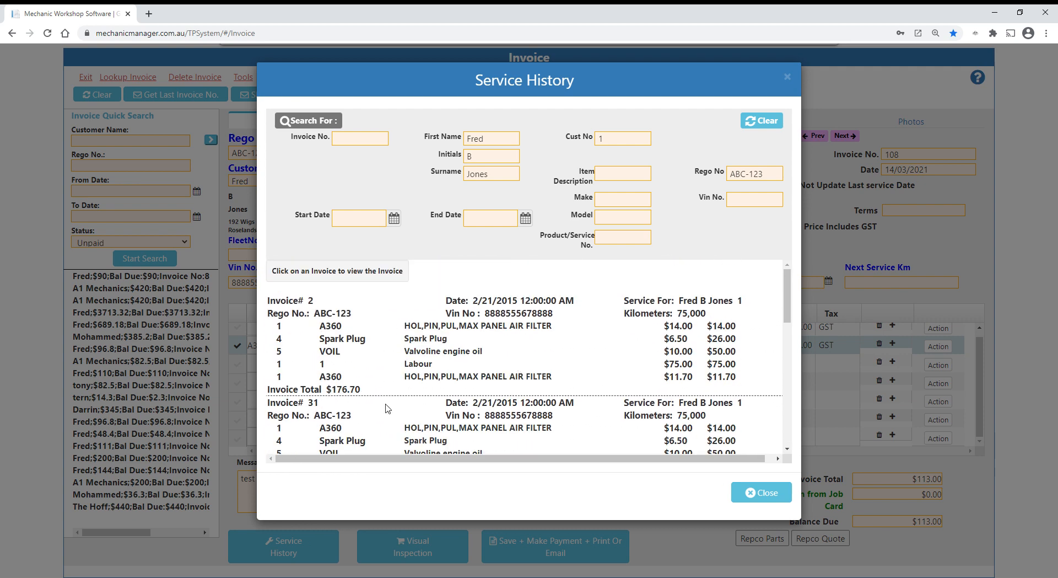
{"action": "left_click", "coordinate": [340, 339]}
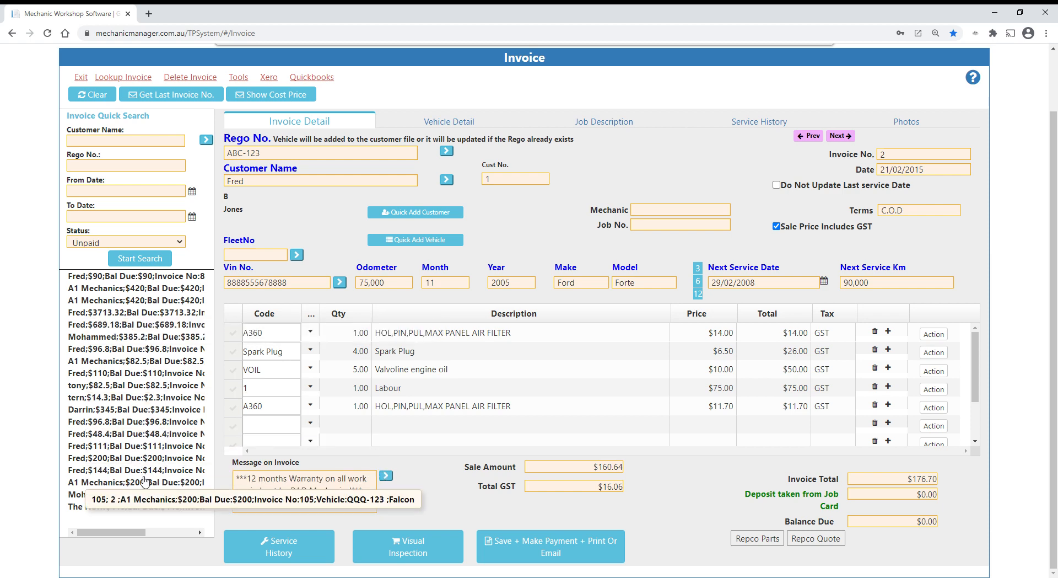
- Load the first unpaid invoice from the quick search results and highlight its invoice number
{"action": "left_click", "coordinate": [122, 280]}
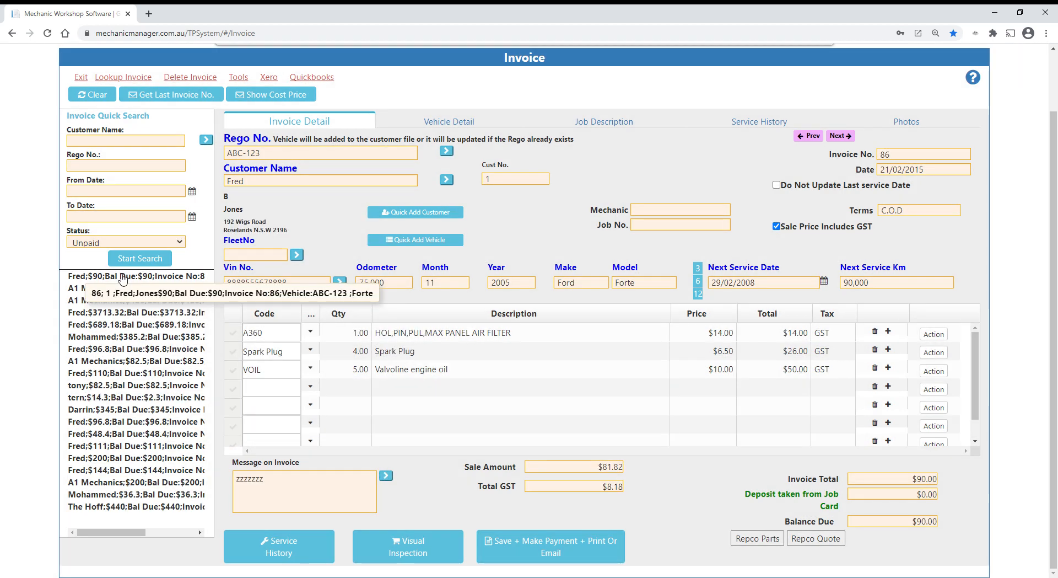
{"action": "double_click", "coordinate": [907, 161]}
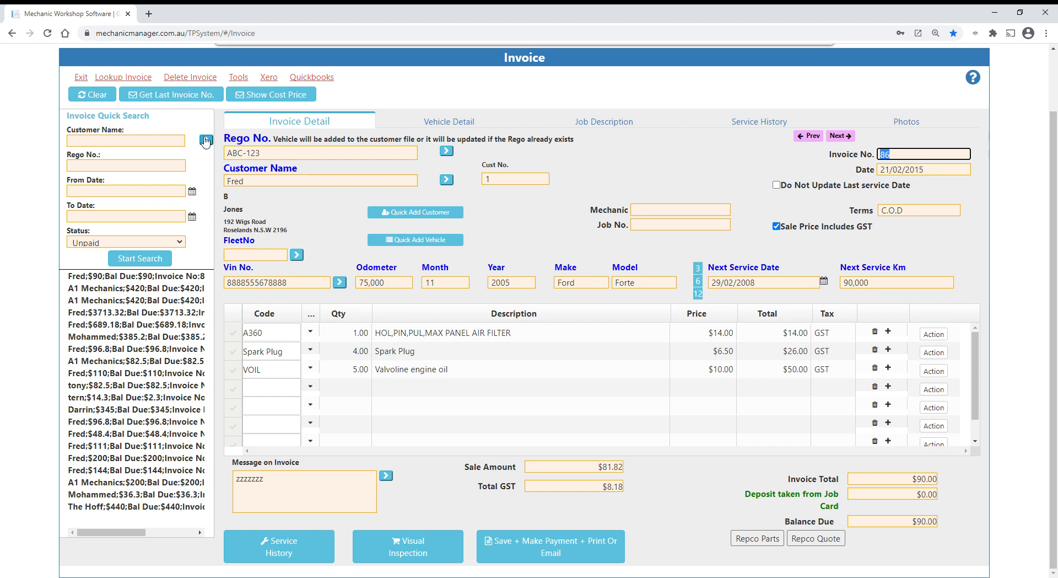
- View the full list of invoices in Lookup Invoice, close it, and go to the quick search's registration field
{"action": "left_click", "coordinate": [138, 77]}
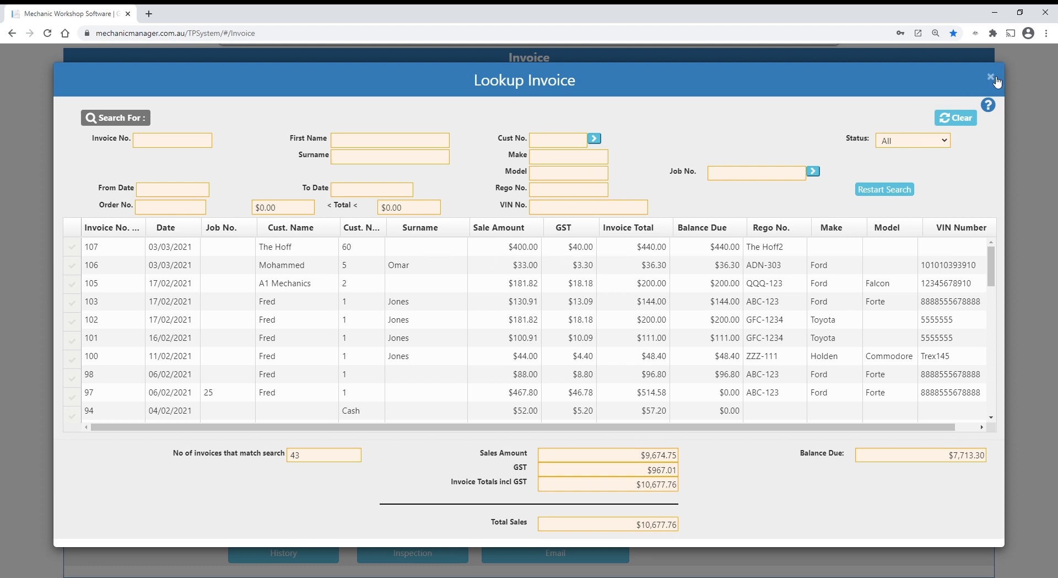
{"action": "left_click", "coordinate": [1046, 258]}
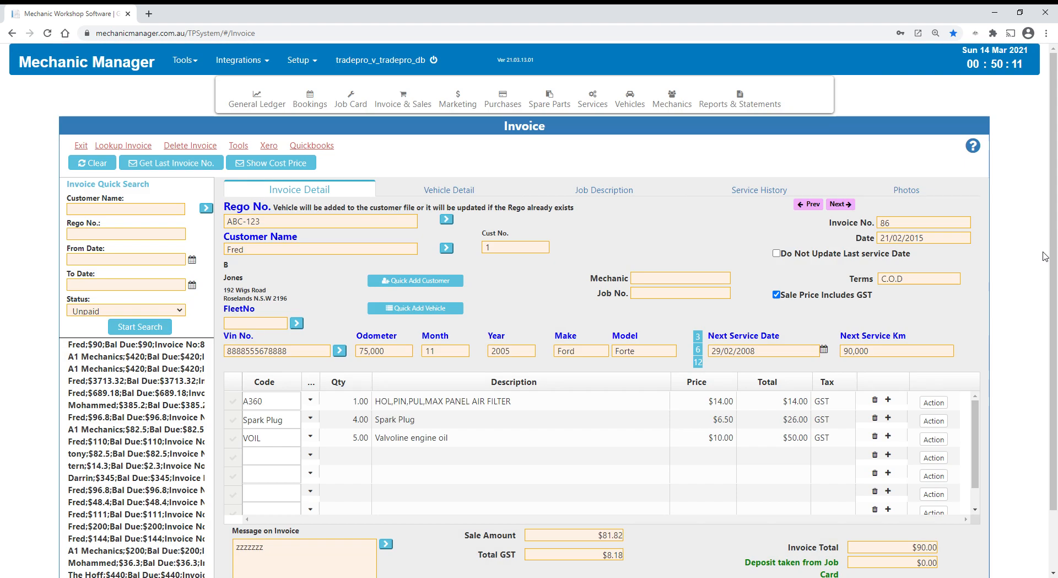
{"action": "left_click", "coordinate": [90, 237]}
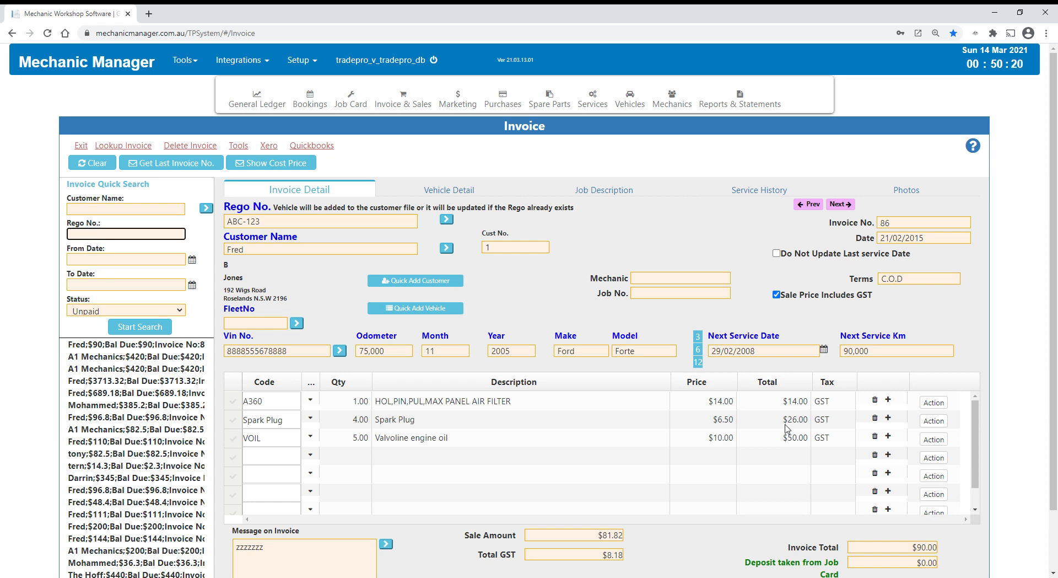
- View the invoice status options in the quick search and leave the selection as it is
{"action": "left_click", "coordinate": [107, 311]}
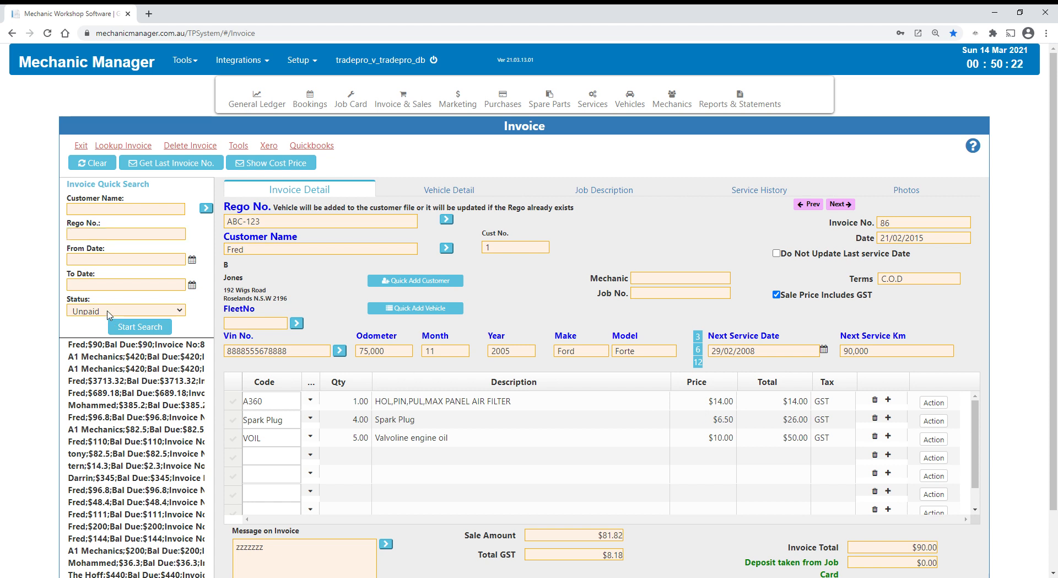
{"action": "left_click", "coordinate": [107, 310]}
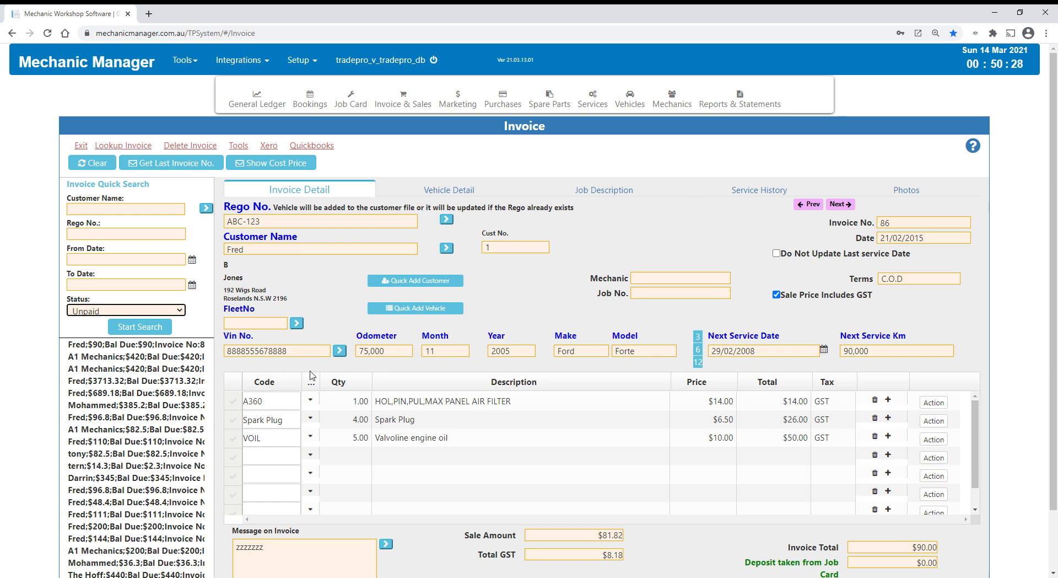
- In the invoice's visual inspection, mark Alternator as Good, Battery as Needs Attentions and Fan Belt as Urgent, and close it without saving
{"action": "scroll", "coordinate": [417, 532], "scroll_direction": "down", "scroll_amount": 1}
{"action": "scroll", "coordinate": [417, 532], "scroll_direction": "up", "scroll_amount": 1}
{"action": "scroll", "coordinate": [421, 530], "scroll_direction": "down", "scroll_amount": 2}
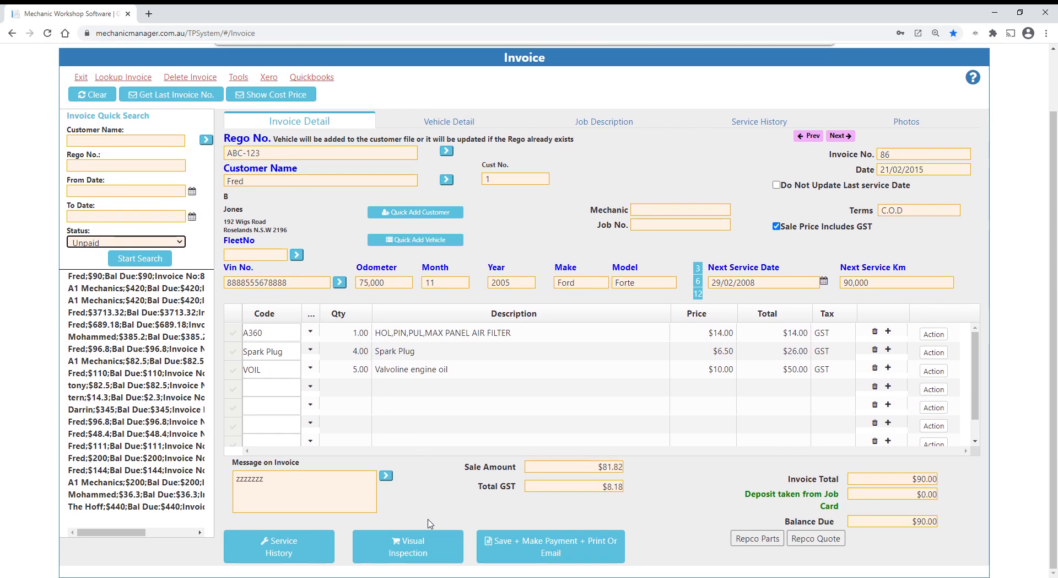
{"action": "left_click", "coordinate": [426, 543]}
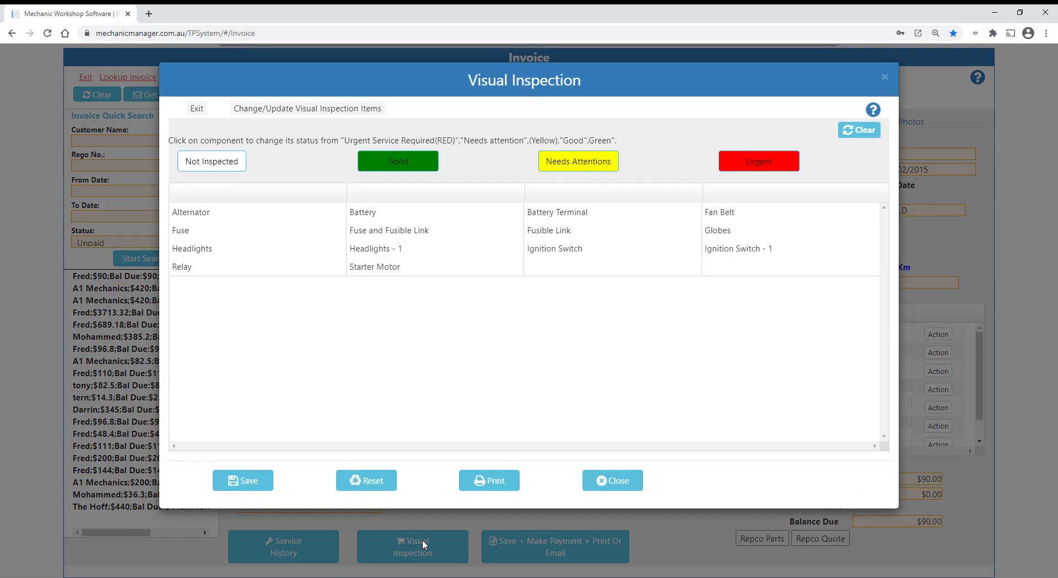
{"action": "left_click", "coordinate": [204, 220]}
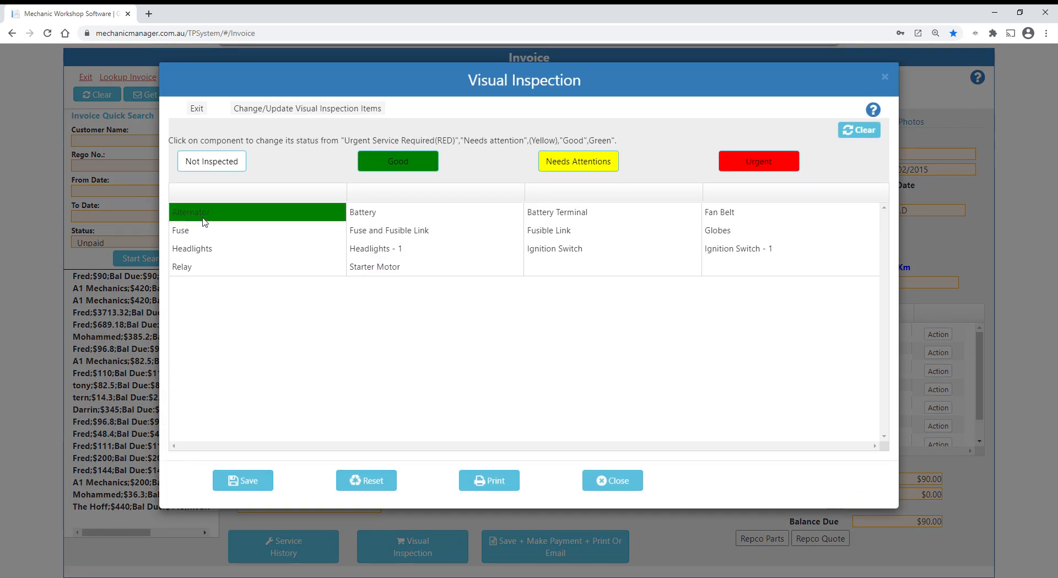
{"action": "left_click", "coordinate": [390, 219]}
{"action": "left_click", "coordinate": [391, 219]}
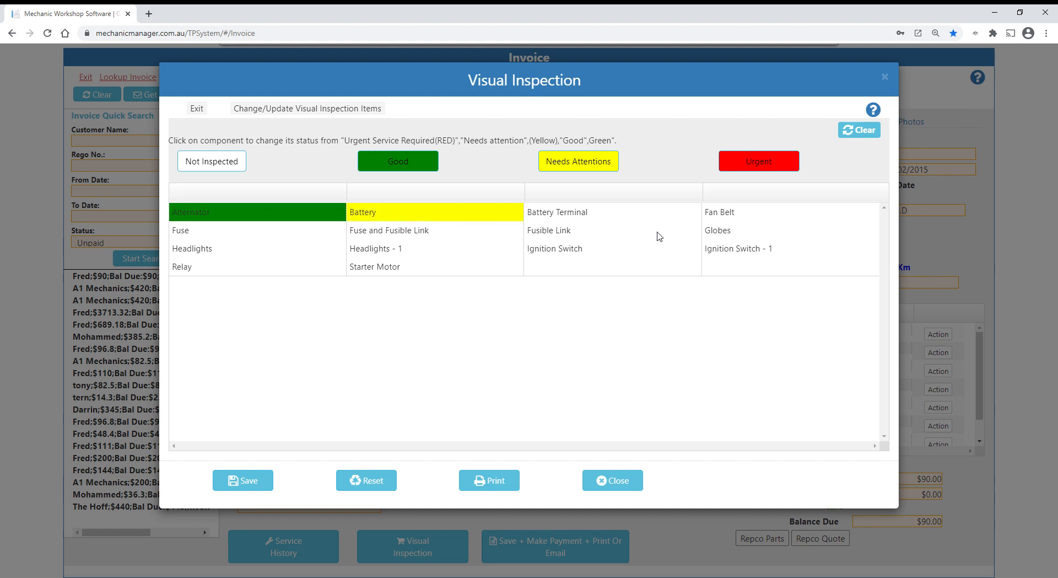
{"action": "left_click", "coordinate": [731, 214]}
{"action": "left_click", "coordinate": [731, 214]}
{"action": "left_click", "coordinate": [731, 214]}
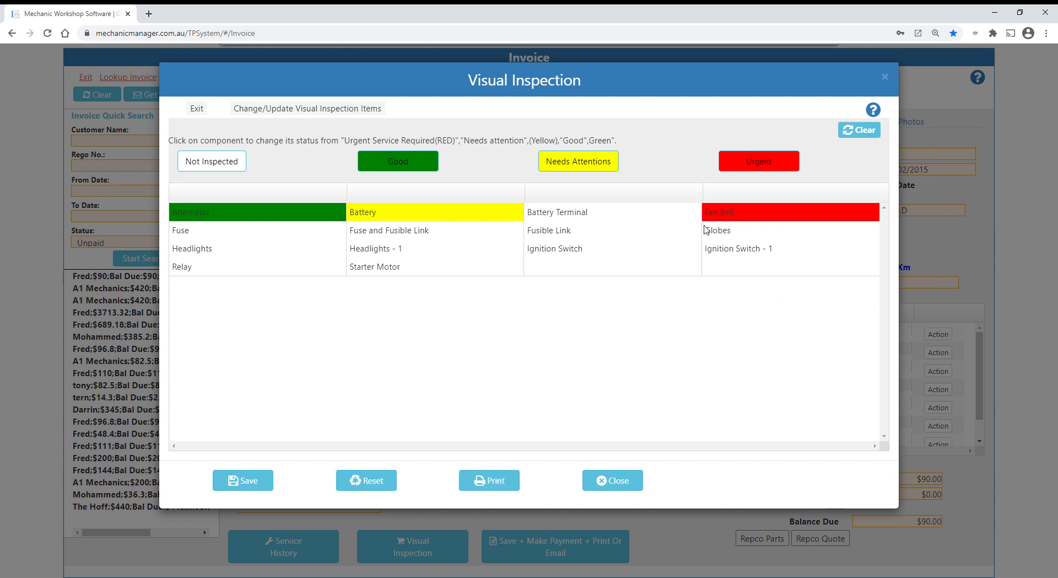
{"action": "left_click", "coordinate": [885, 78]}
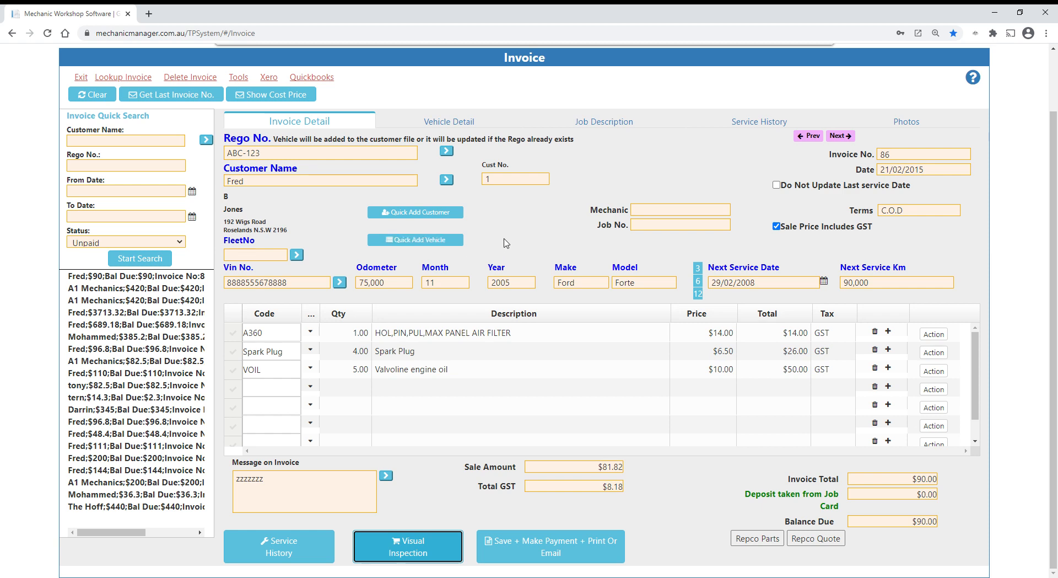
{"action": "scroll", "coordinate": [505, 237], "scroll_direction": "up", "scroll_amount": 2}
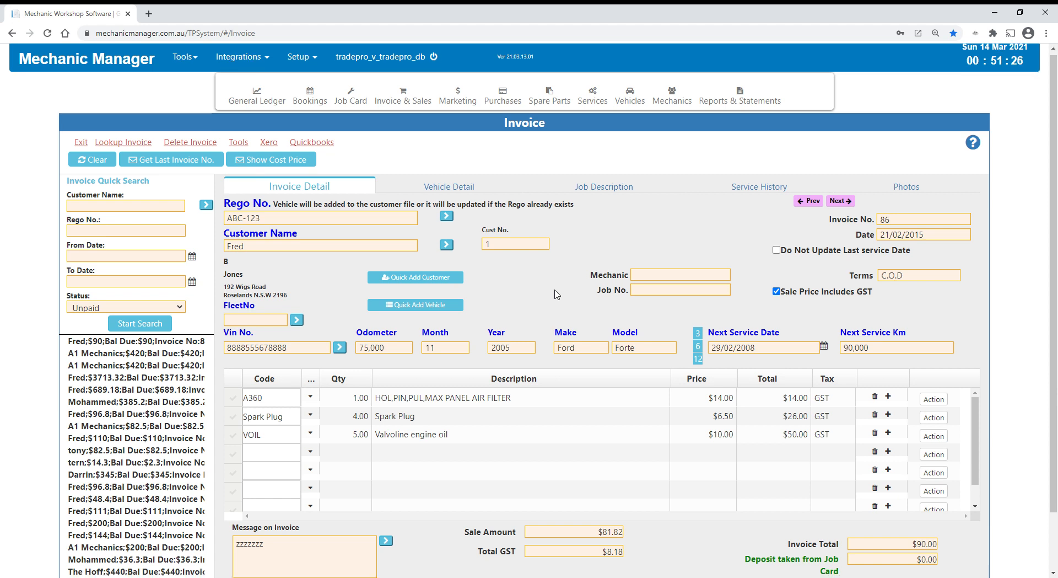
{"action": "scroll", "coordinate": [560, 294], "scroll_direction": "down", "scroll_amount": 1}
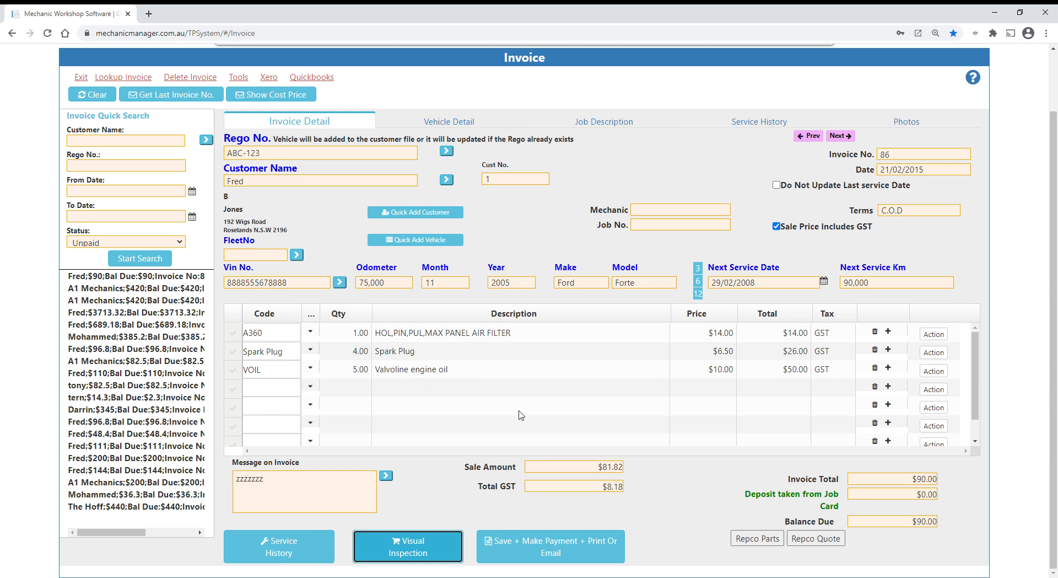
- Show the available sales reports and customer statements
{"action": "scroll", "coordinate": [518, 418], "scroll_direction": "up", "scroll_amount": 1}
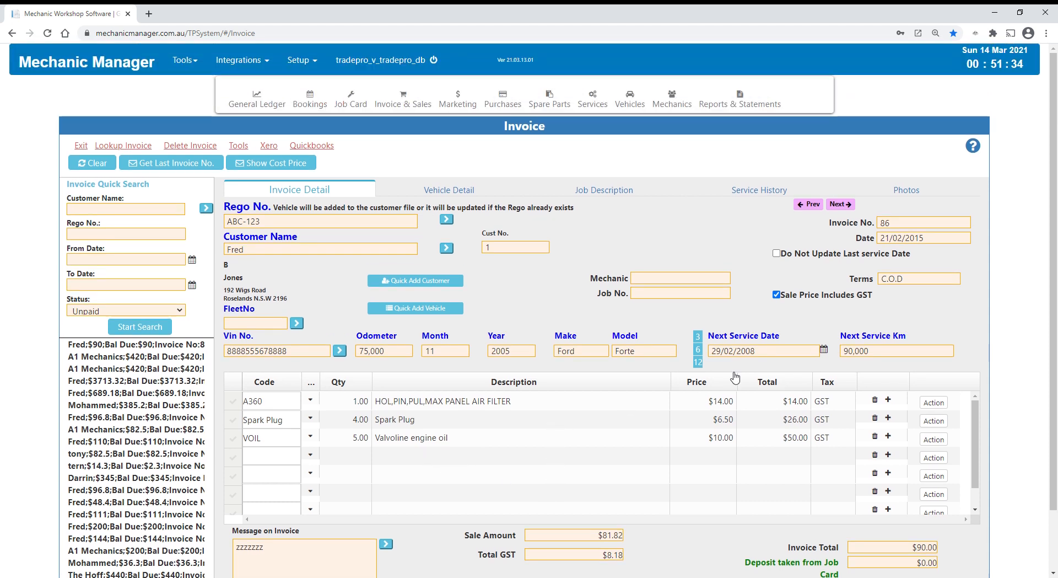
{"action": "left_click", "coordinate": [742, 107]}
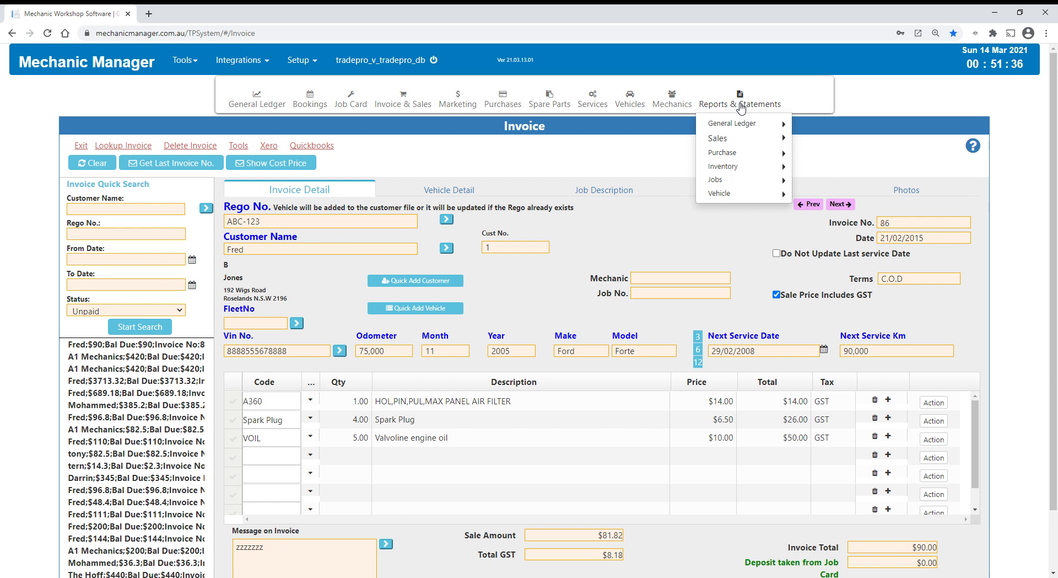
{"action": "mouse_move", "coordinate": [725, 140]}
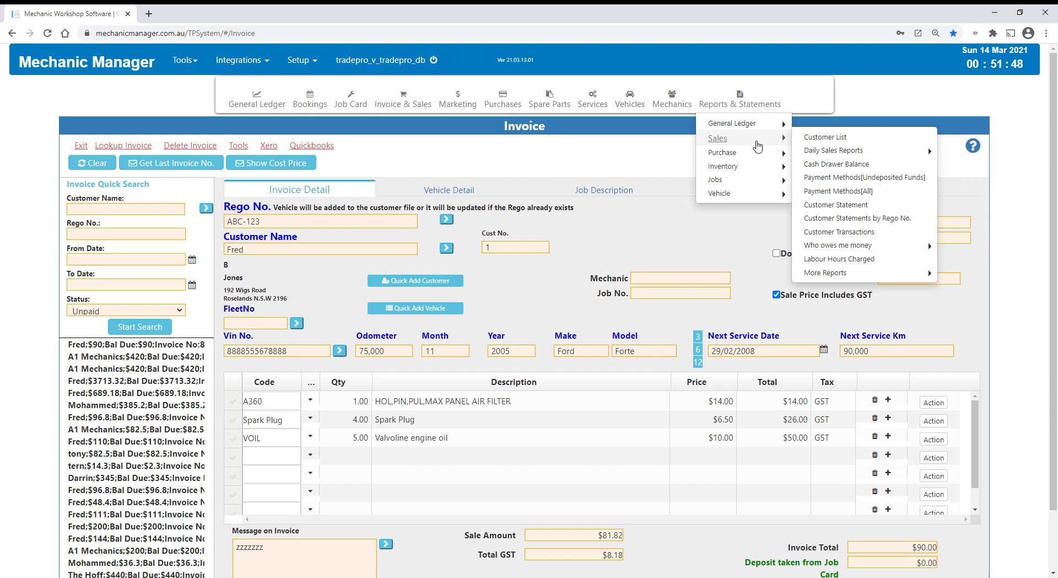
{"action": "mouse_move", "coordinate": [766, 163]}
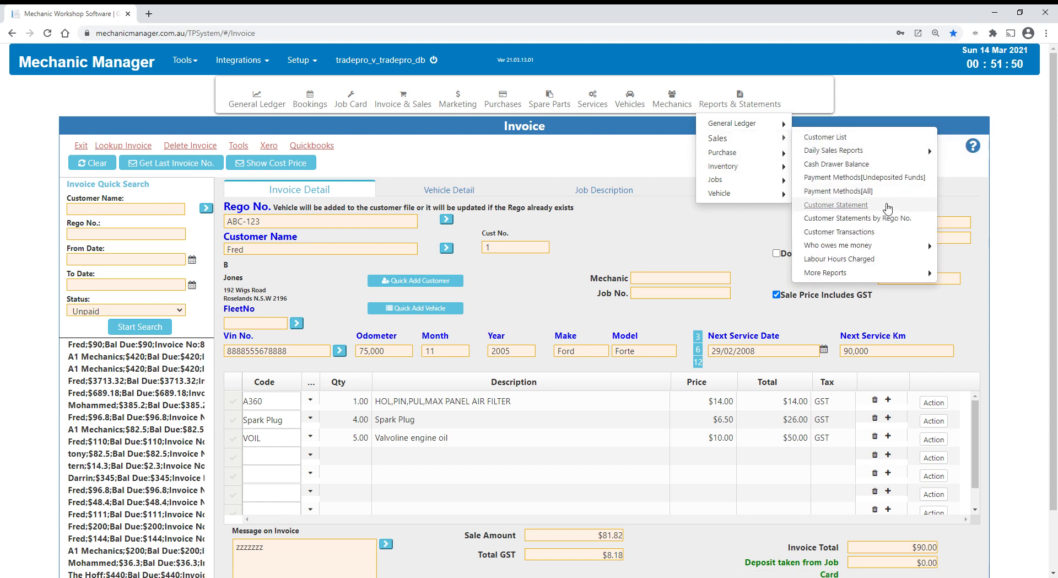